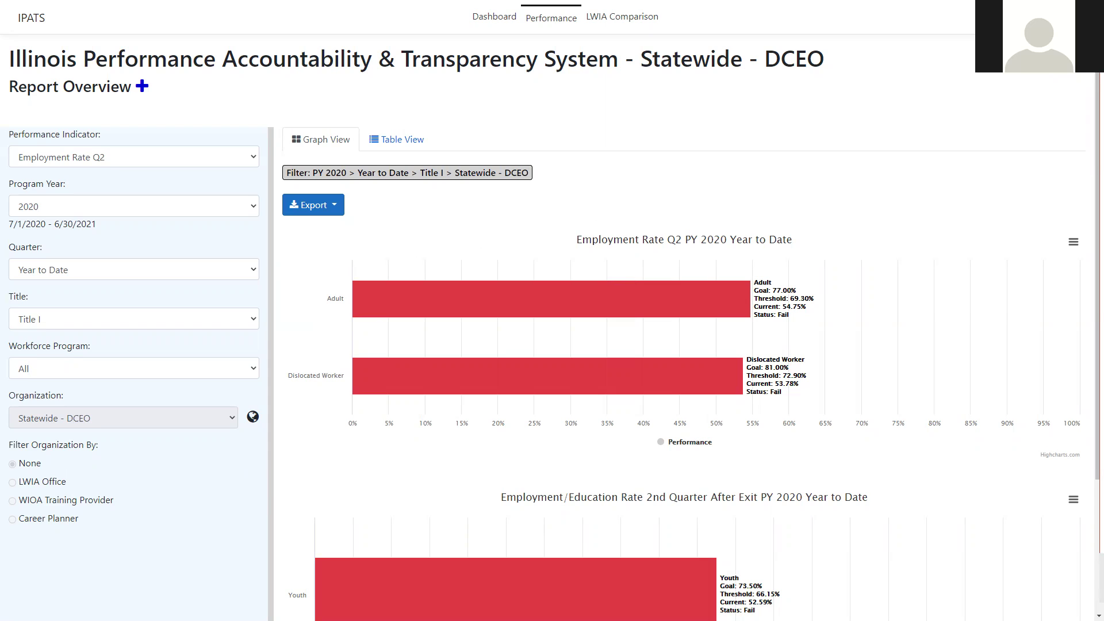
# - Set the performance indicator to Median Earnings Rate Q2 and review the resulting charts
pyautogui.scroll(-2, 310, 586)
pyautogui.scroll(1, 428, 384)
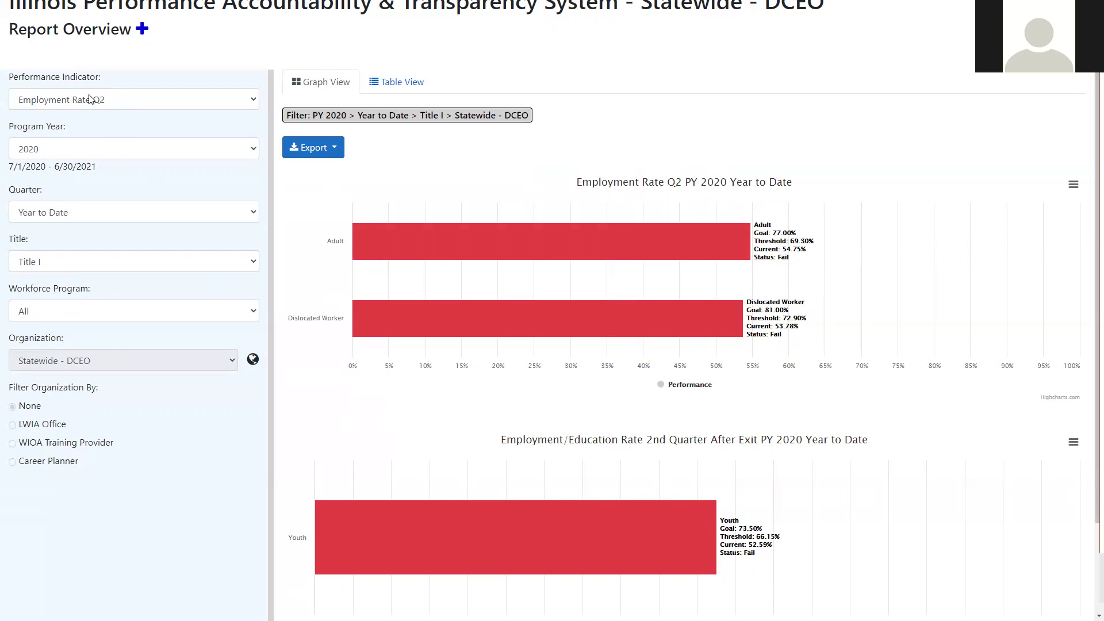
pyautogui.click(108, 100)
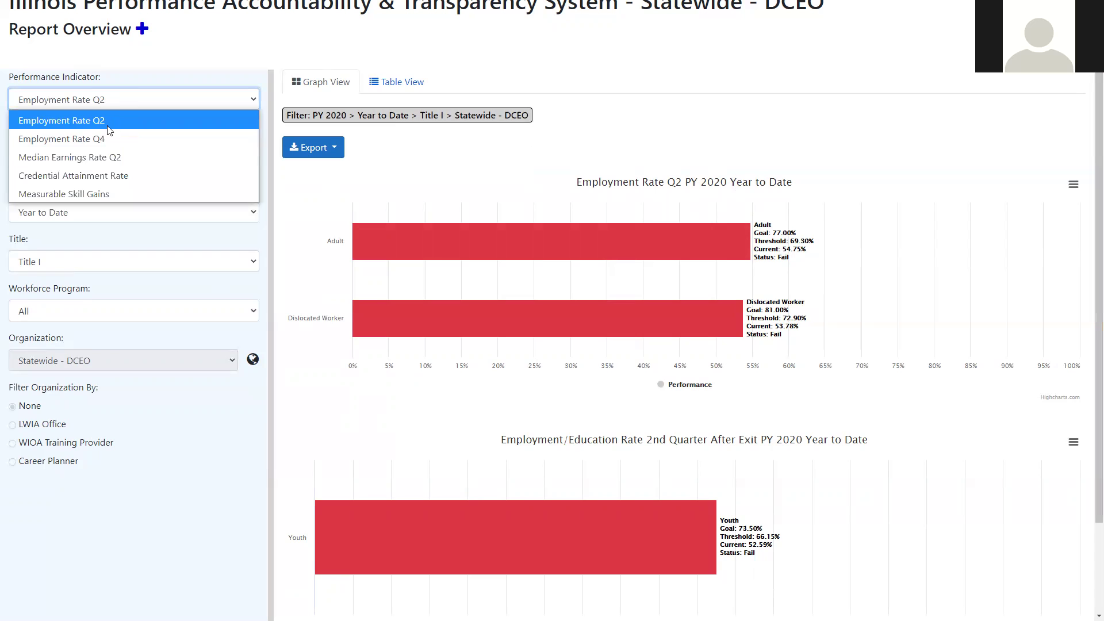
pyautogui.click(110, 163)
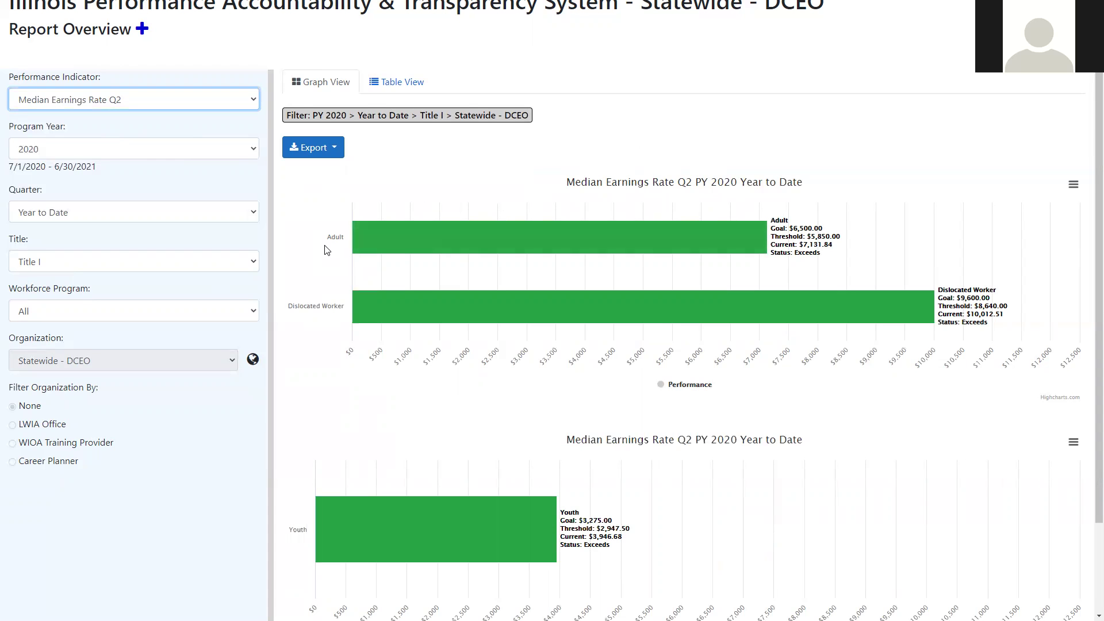
pyautogui.scroll(-2, 326, 249)
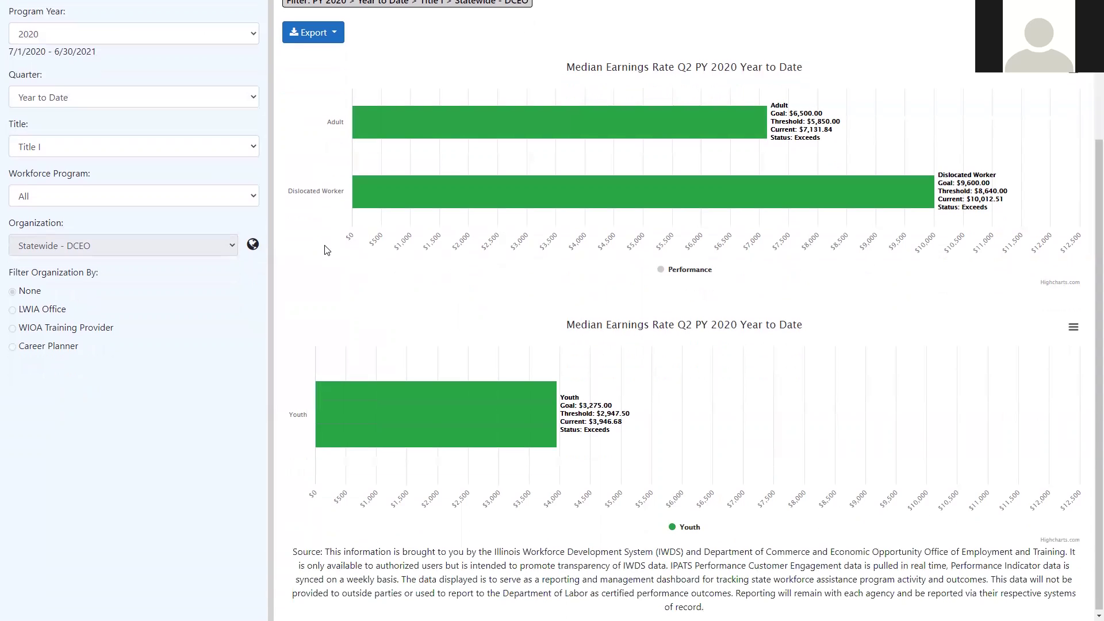
pyautogui.scroll(3, 326, 249)
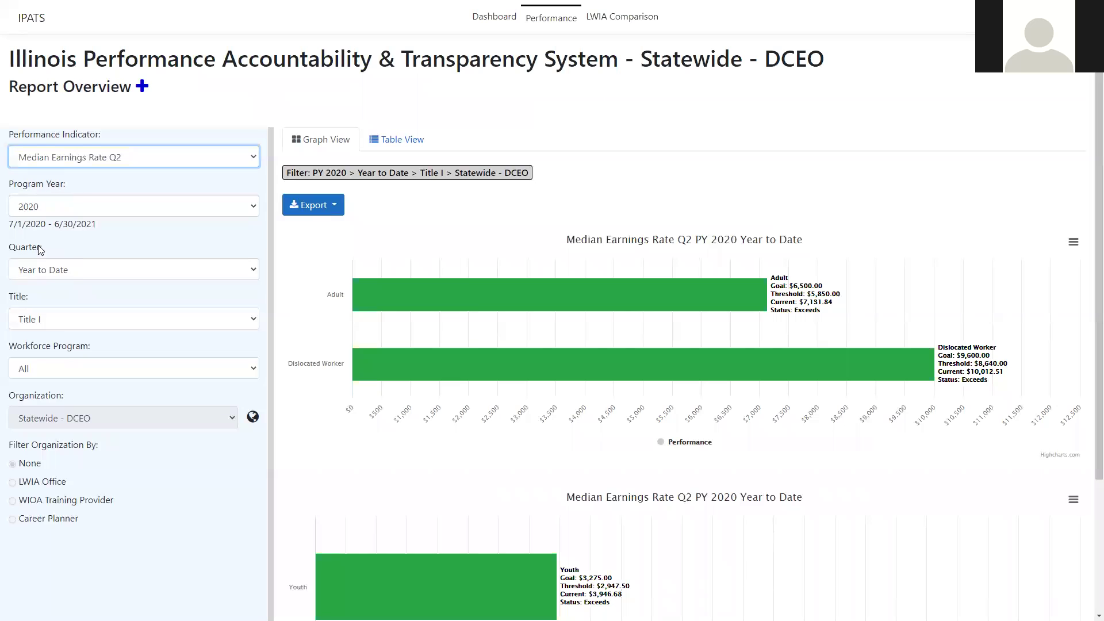
# - Keep Title I as the title and set the workforce program to Adult
pyautogui.scroll(-1, 53, 259)
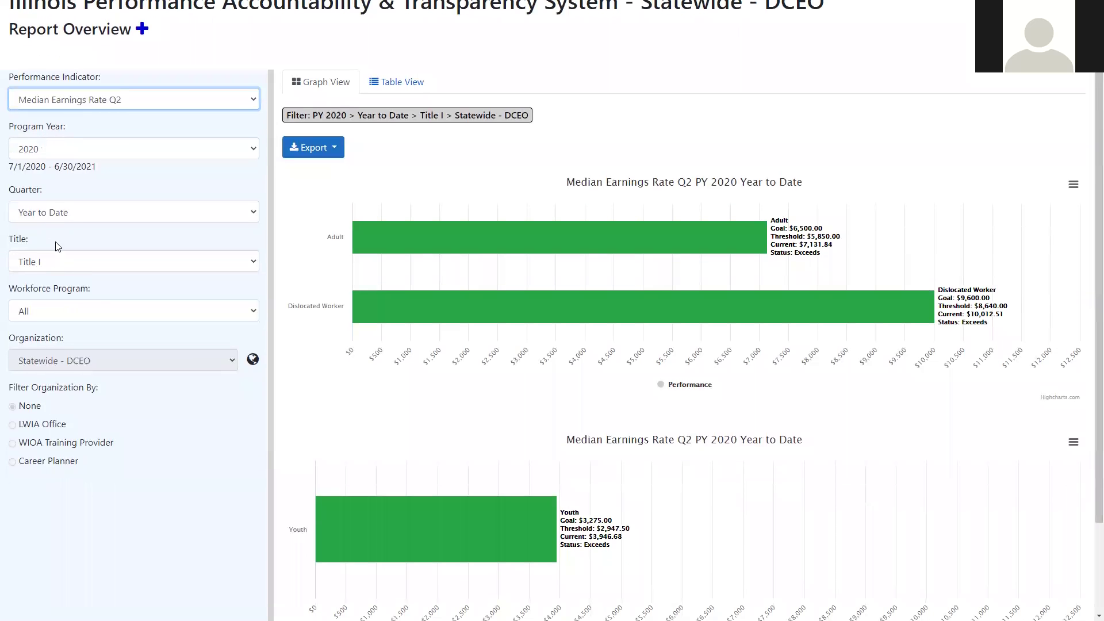
pyautogui.click(42, 260)
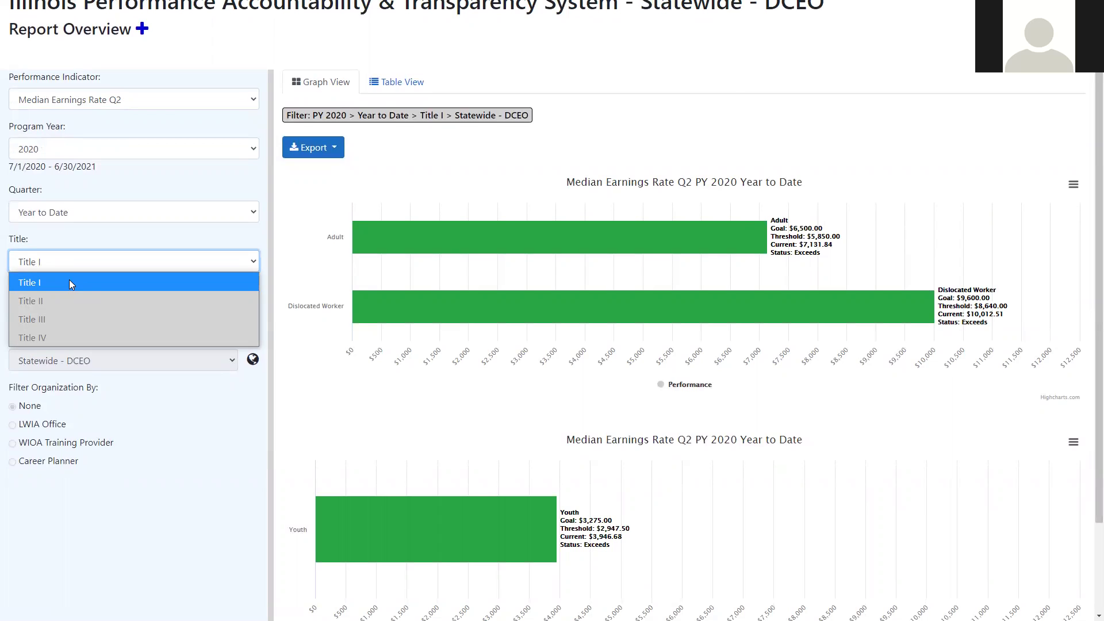
pyautogui.click(67, 262)
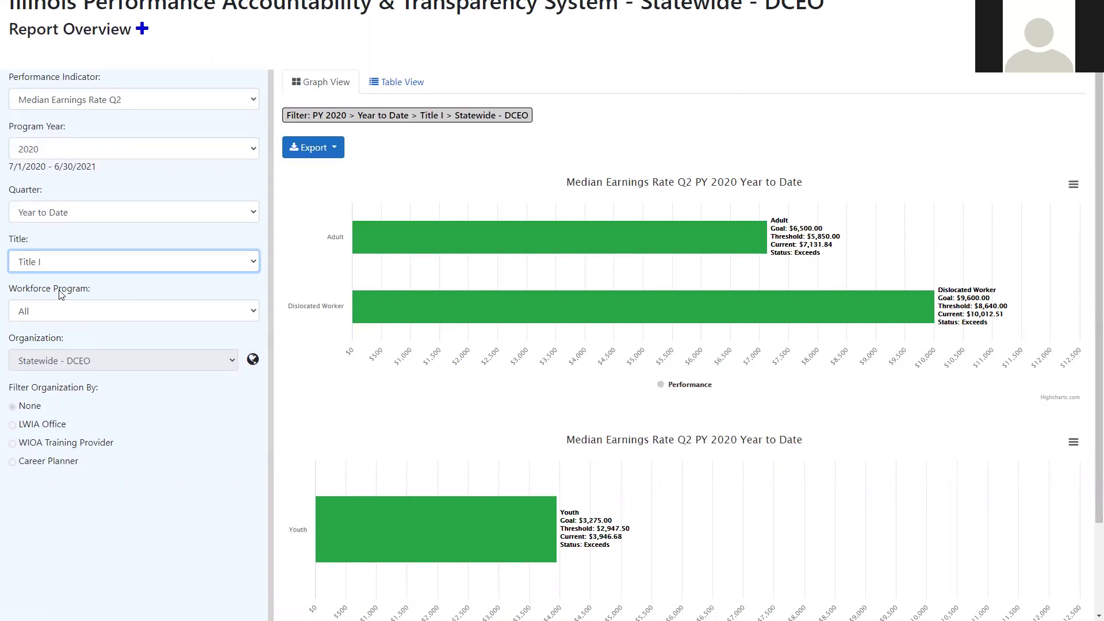
pyautogui.click(61, 317)
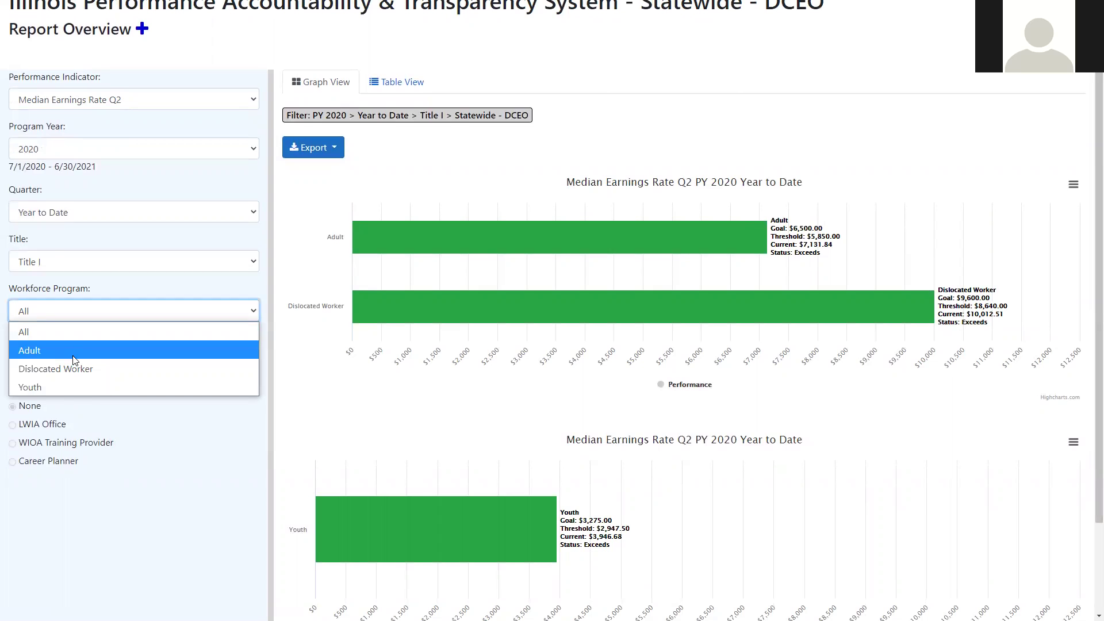
pyautogui.click(74, 352)
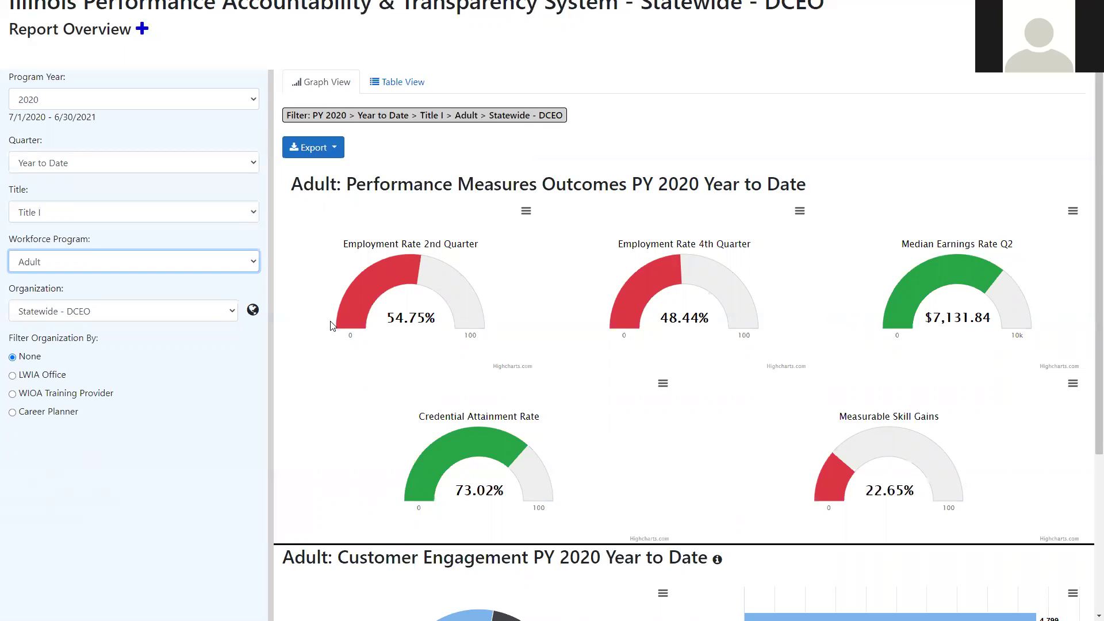
# - Examine the goal, threshold and status details of the Adult performance gauges and the customer engagement chart's segments
pyautogui.moveTo(359, 294)
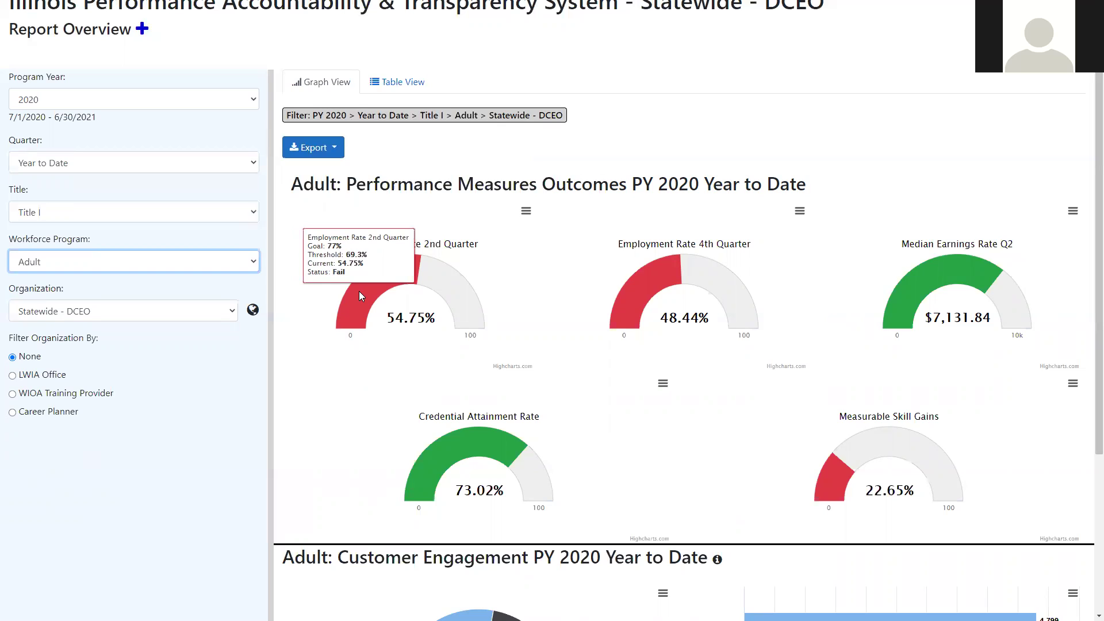
pyautogui.moveTo(661, 272)
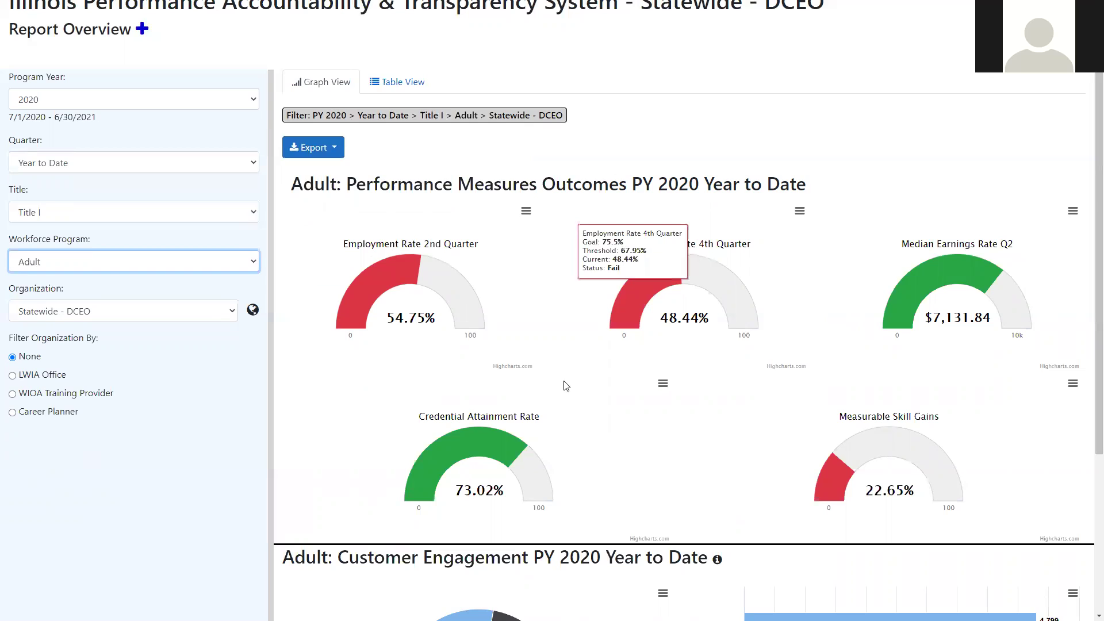
pyautogui.moveTo(509, 458)
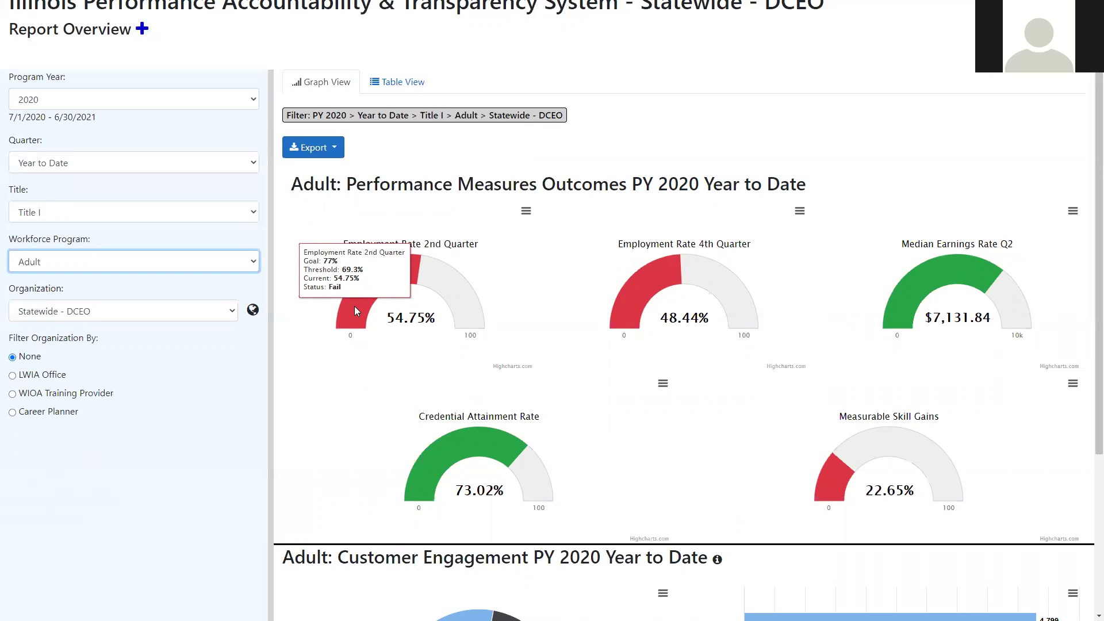
pyautogui.moveTo(443, 462)
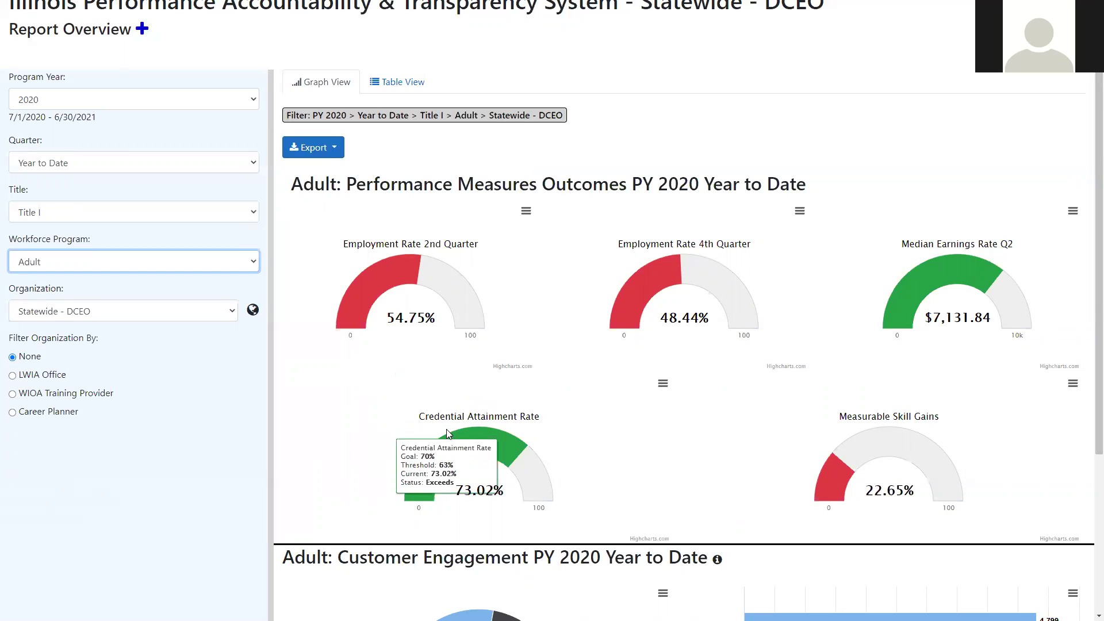
pyautogui.scroll(-4, 401, 401)
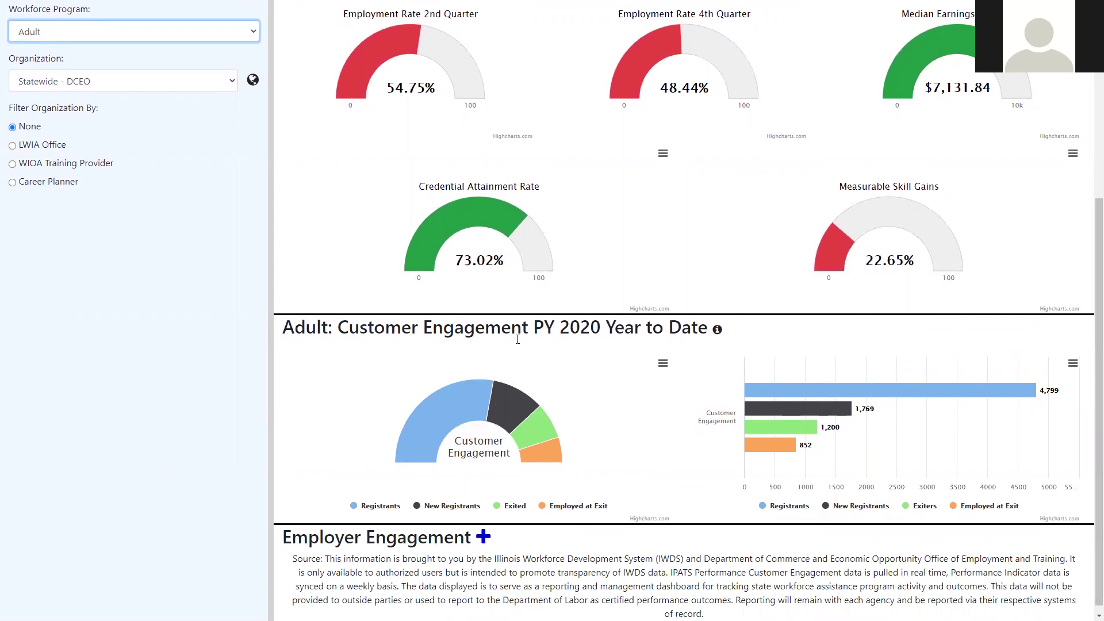
pyautogui.moveTo(421, 406)
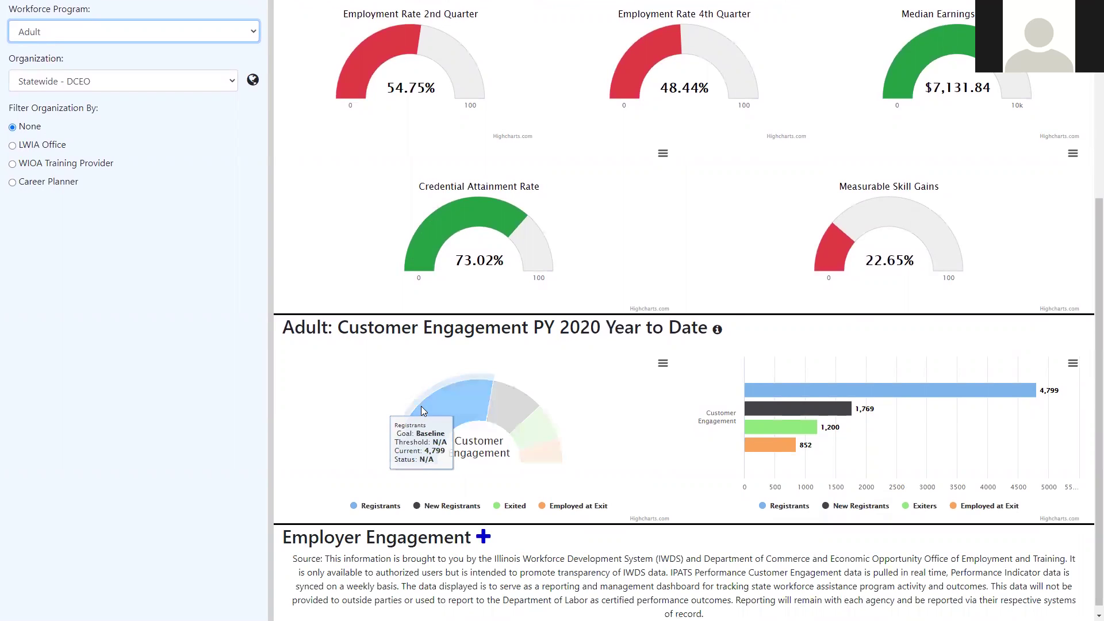
pyautogui.moveTo(505, 394)
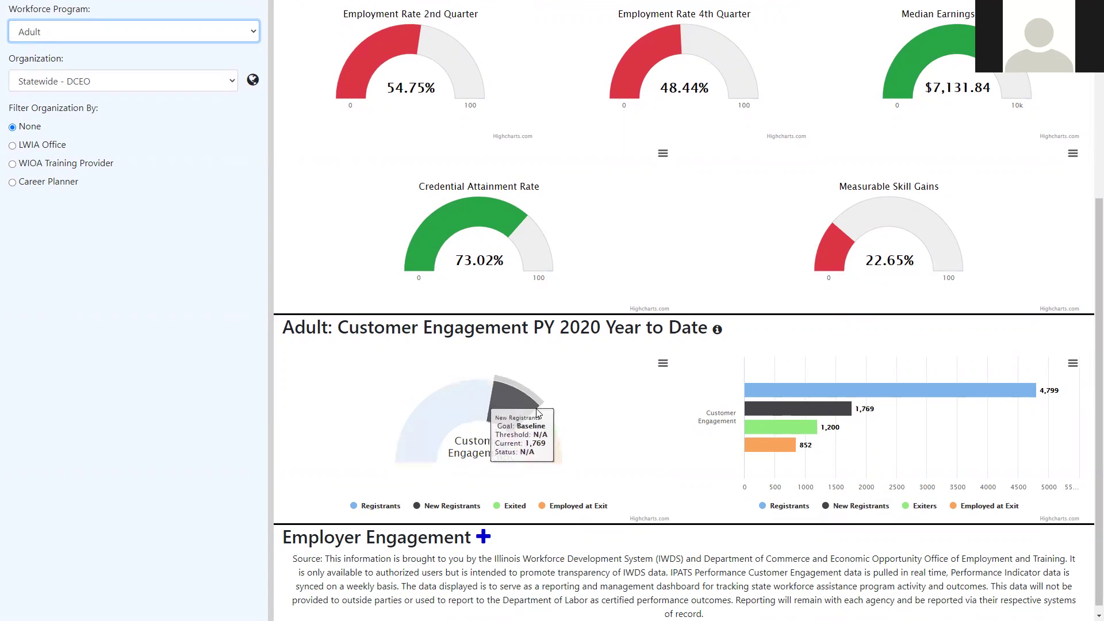
pyautogui.moveTo(551, 458)
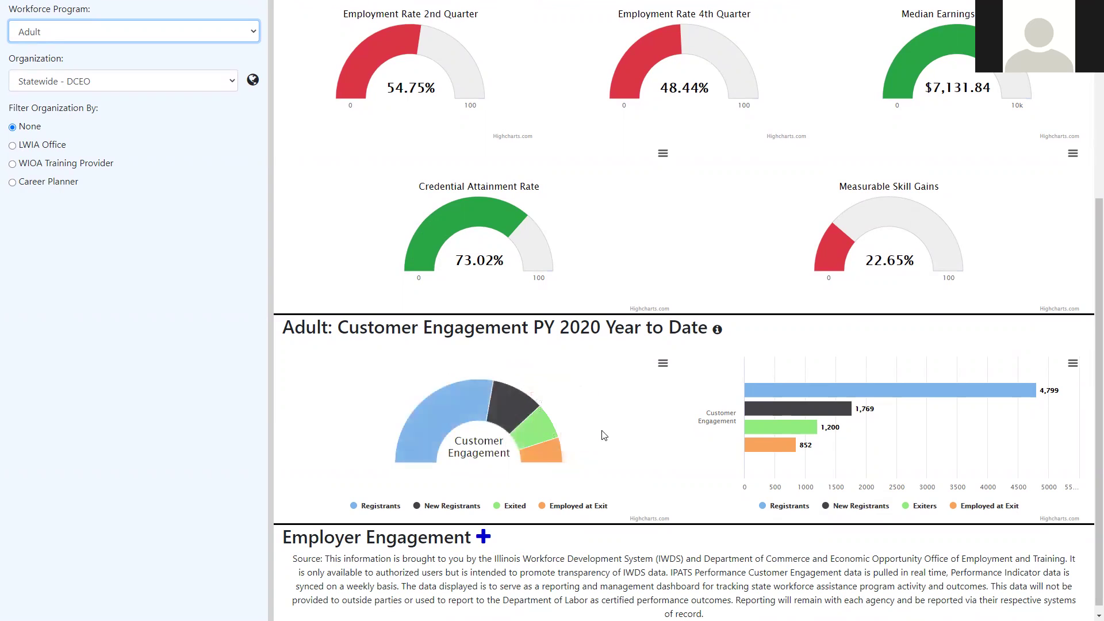
# - Set the organization to LWIA 7 - Chicago Cook Workforce Partnership
pyautogui.scroll(5, 603, 435)
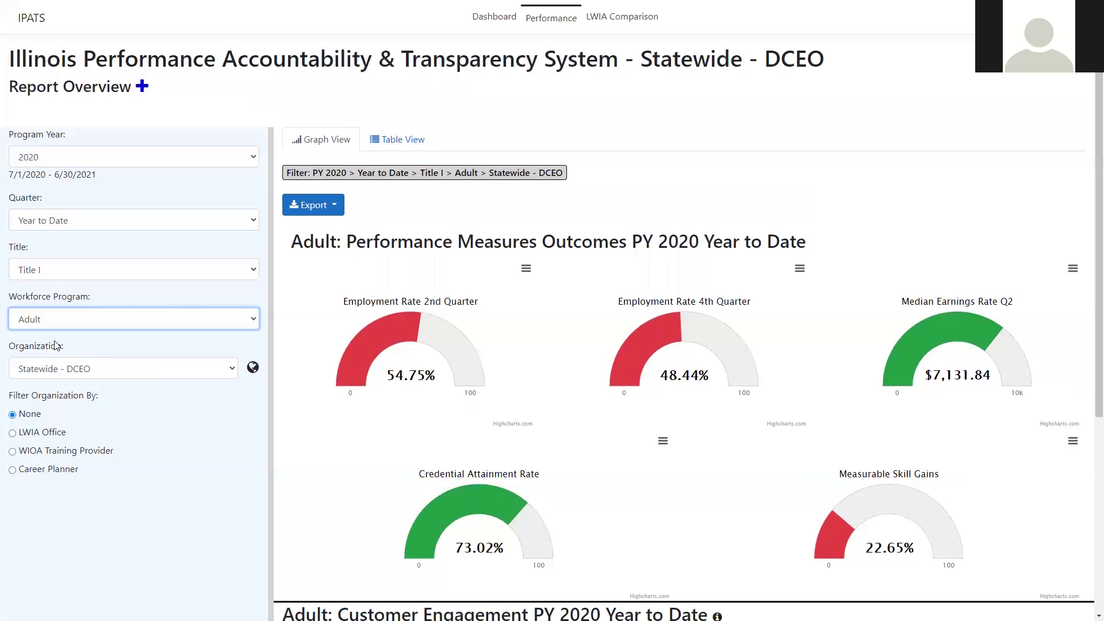
pyautogui.click(50, 367)
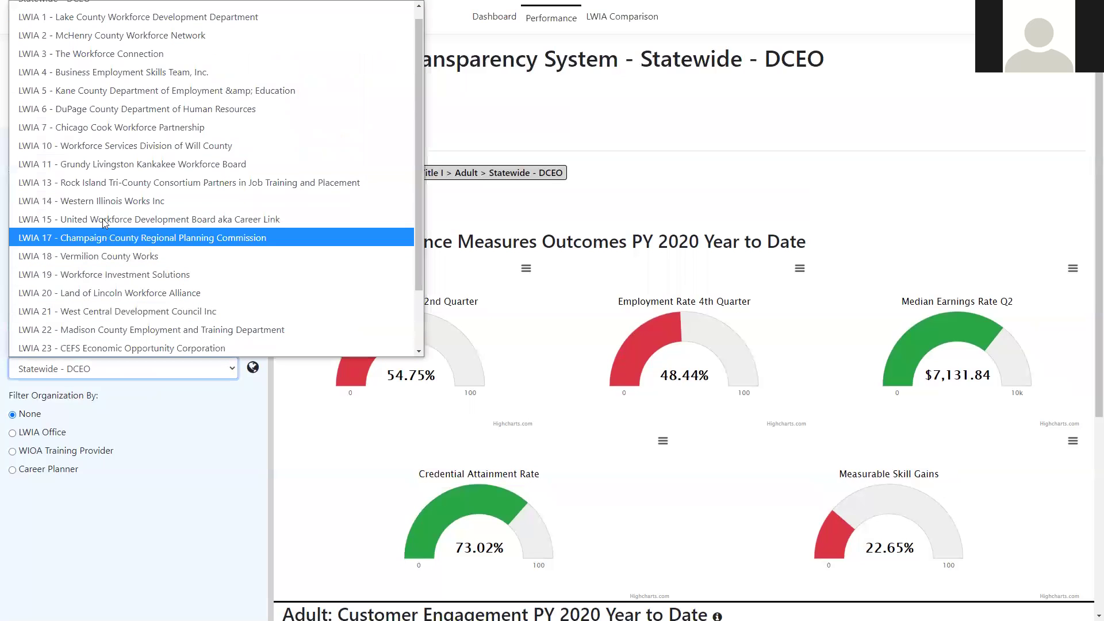
pyautogui.click(102, 129)
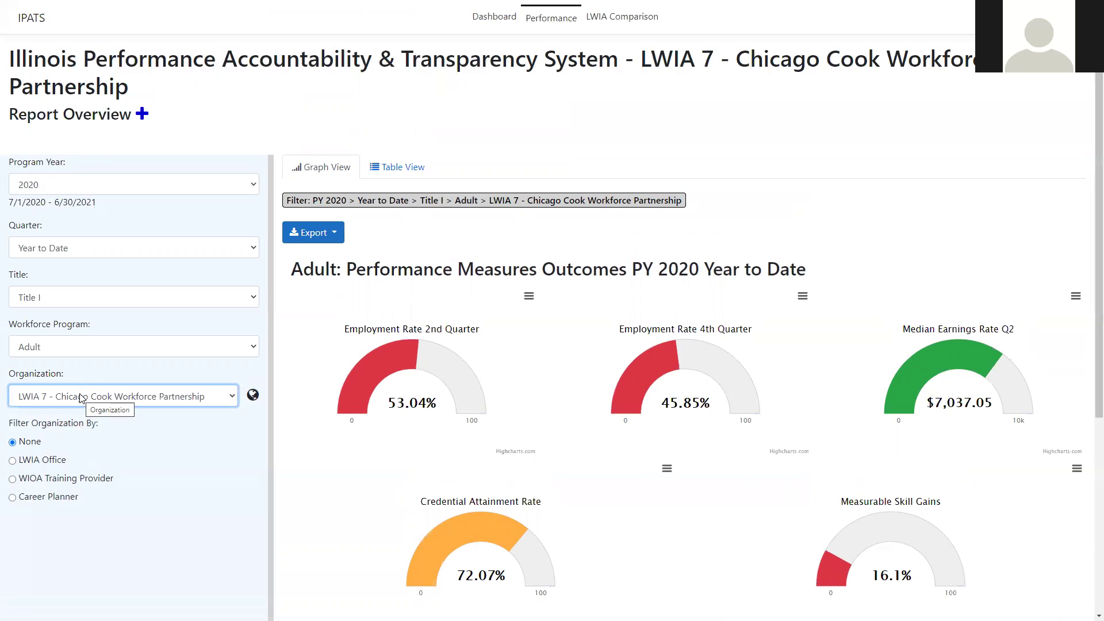
# - Filter the organization by LWIA Office, search the office list for "asi", and clear the search
pyautogui.scroll(-1, 81, 396)
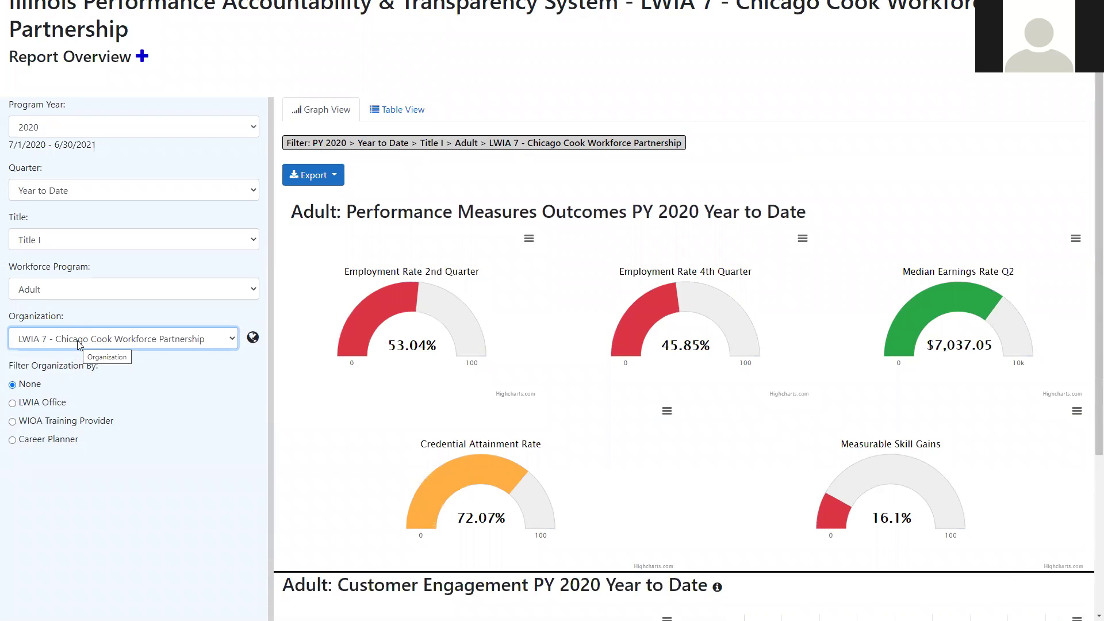
pyautogui.click(34, 408)
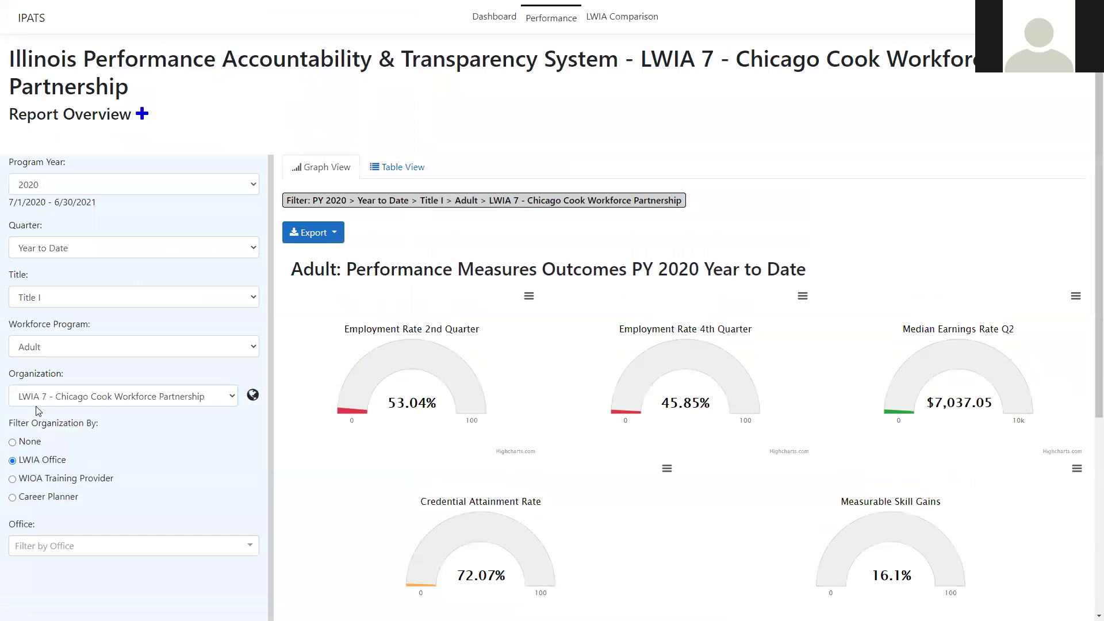
pyautogui.scroll(-2, 39, 409)
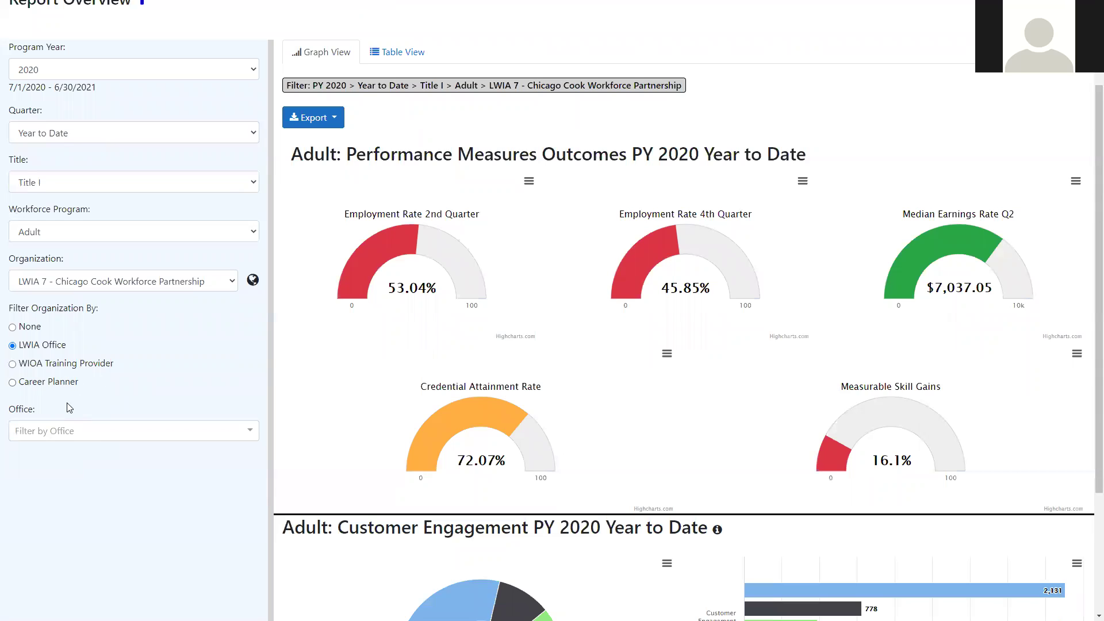
pyautogui.click(82, 433)
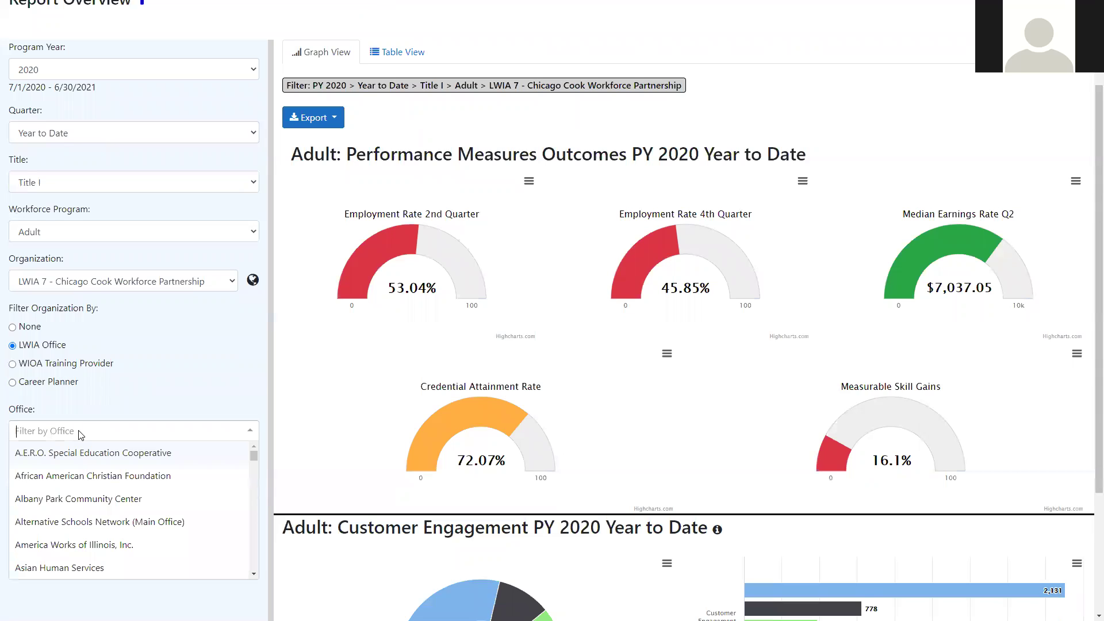
pyautogui.write('s')
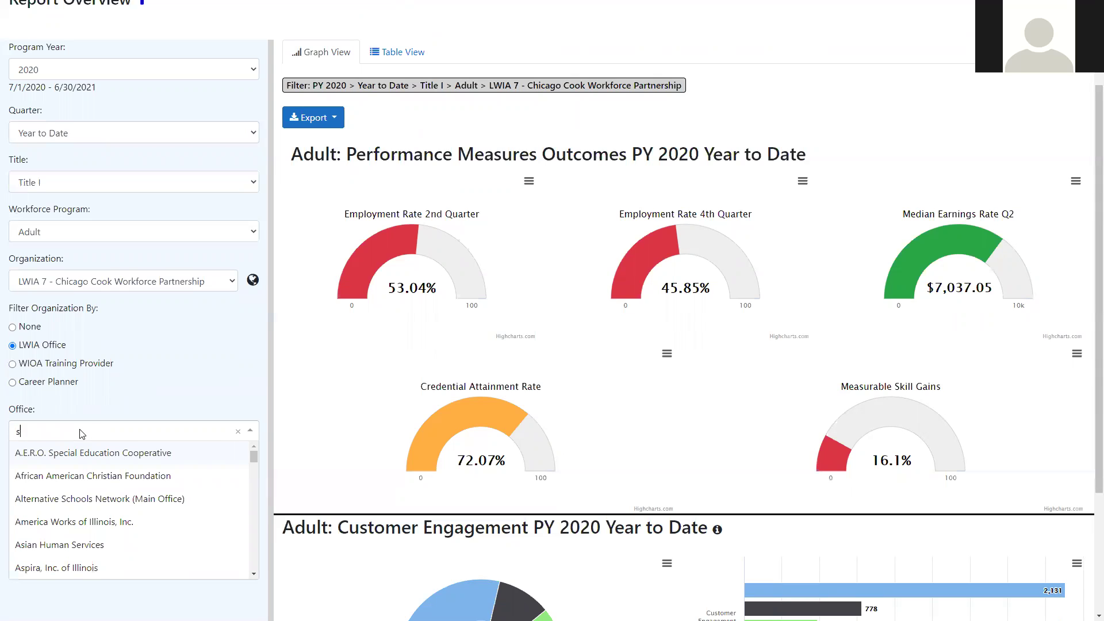
pyautogui.press('BackSpace')
pyautogui.write('asi')
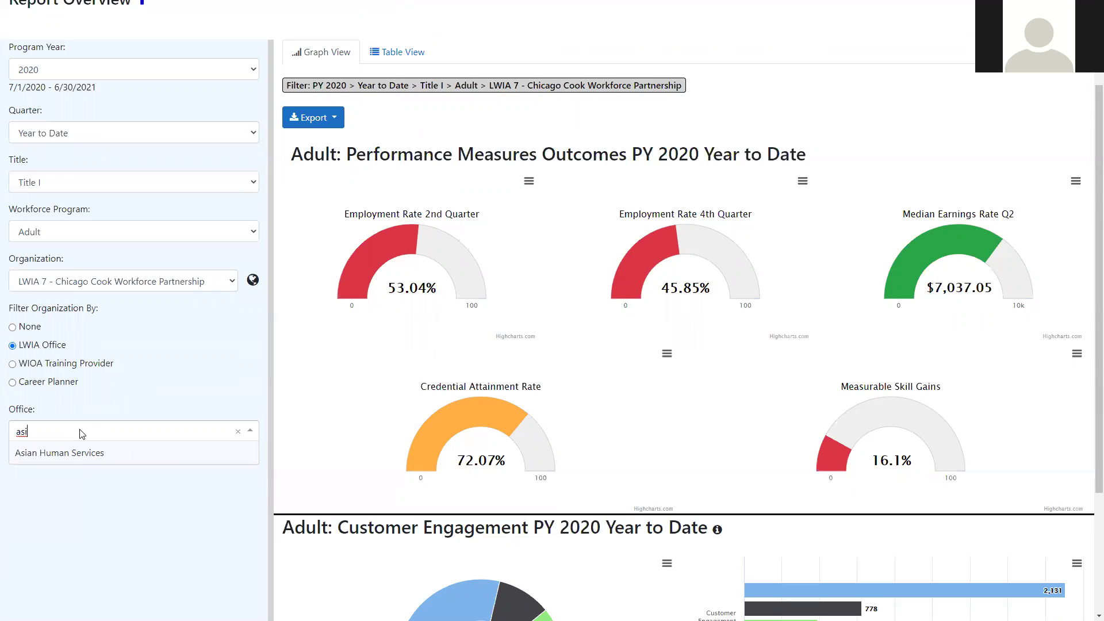
pyautogui.press('BackSpace')
pyautogui.press('BackSpace')
pyautogui.press('BackSpace')
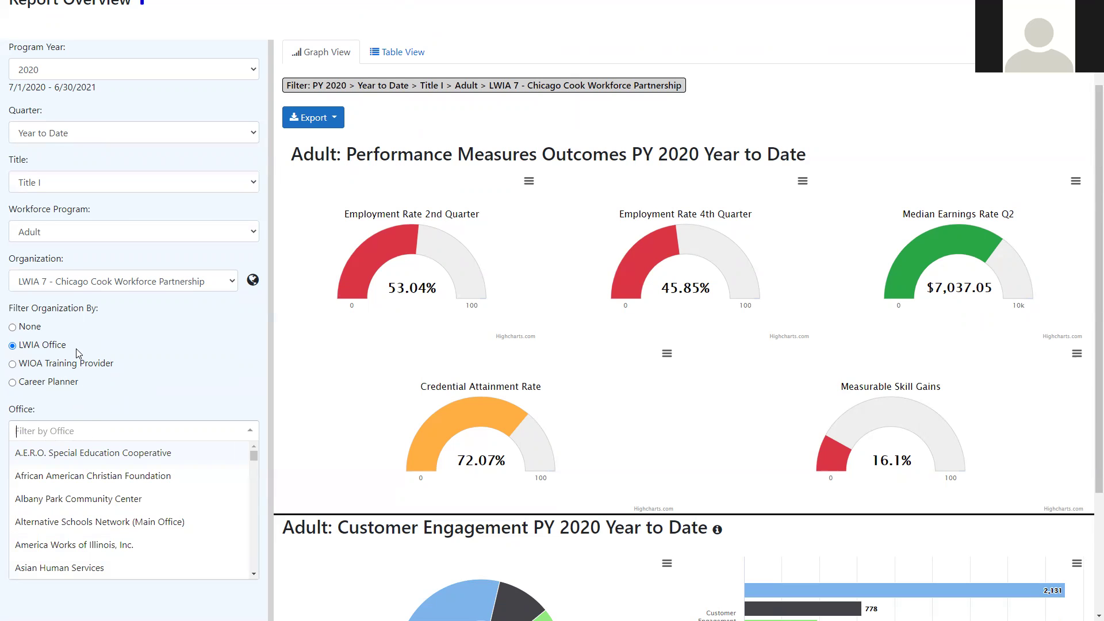
# - Return the organization to Statewide - DCEO
pyautogui.scroll(2, 80, 339)
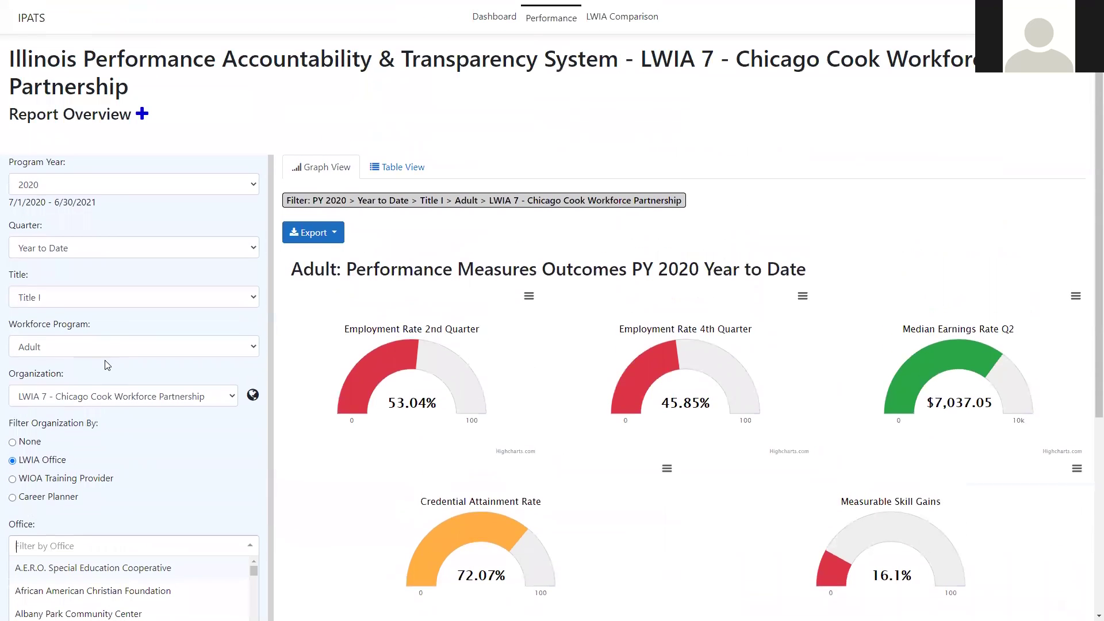
pyautogui.click(79, 396)
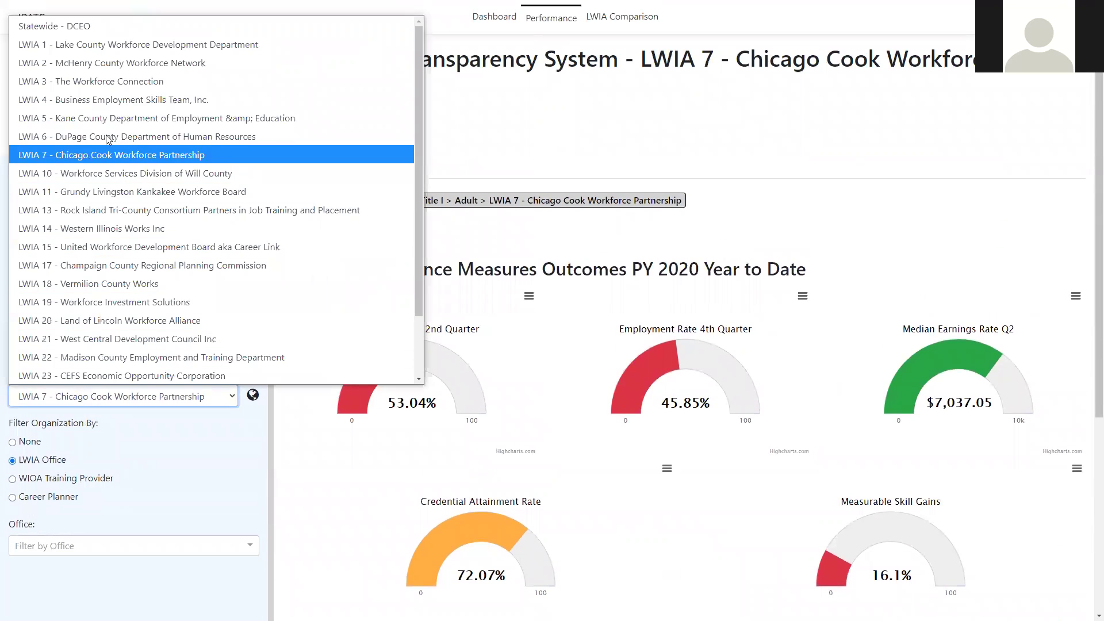
pyautogui.click(104, 26)
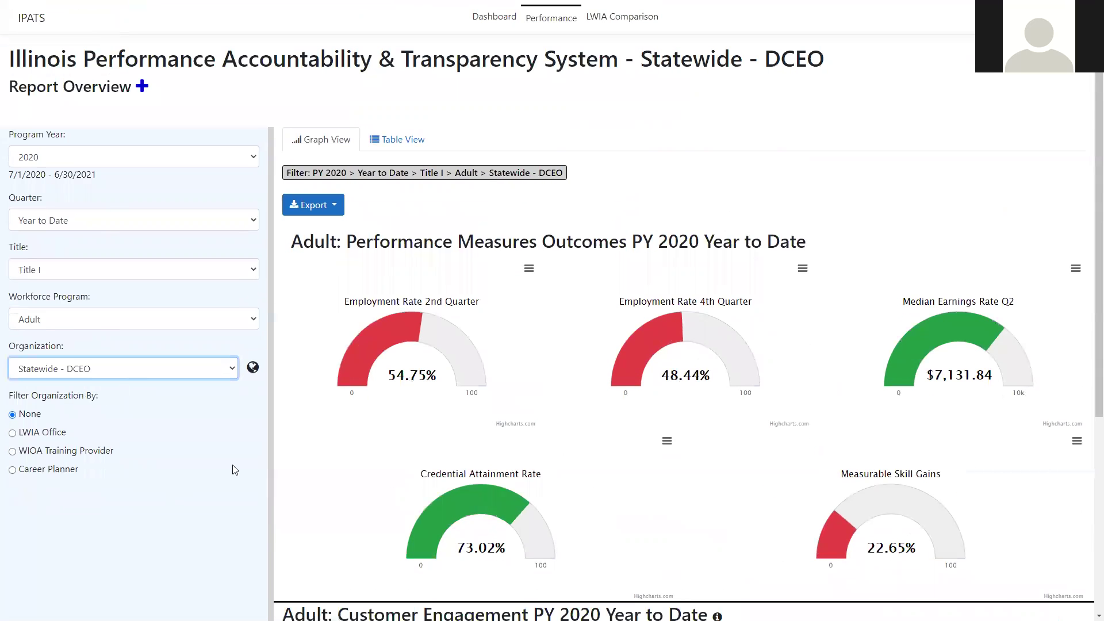
# - Check the download options of the Employment Rate 2nd Quarter chart and the report's data export options
pyautogui.click(530, 270)
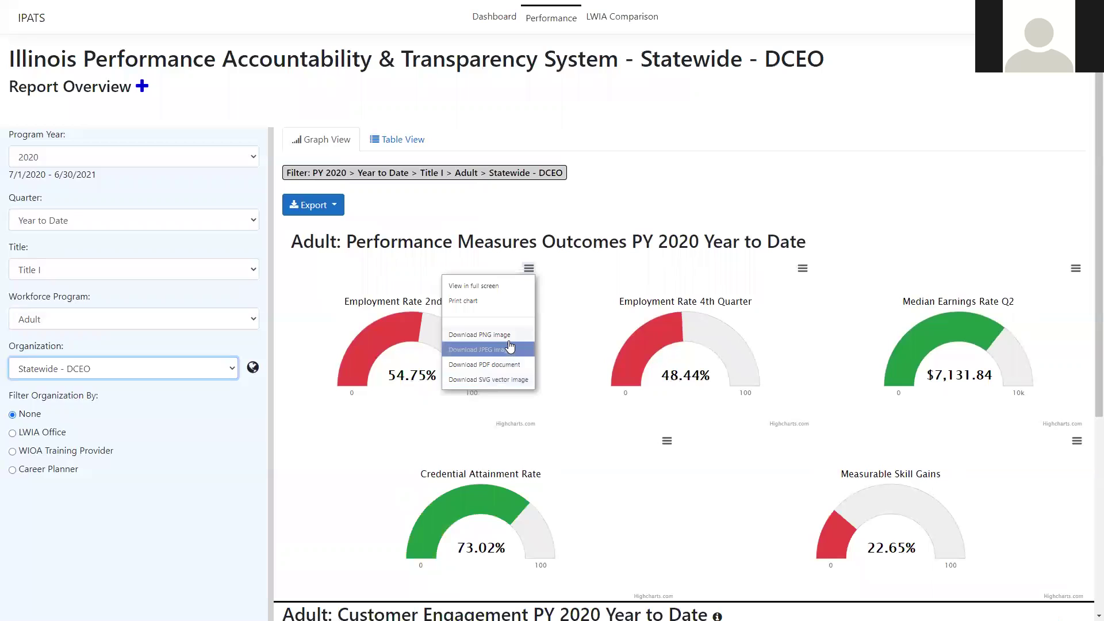
pyautogui.click(455, 214)
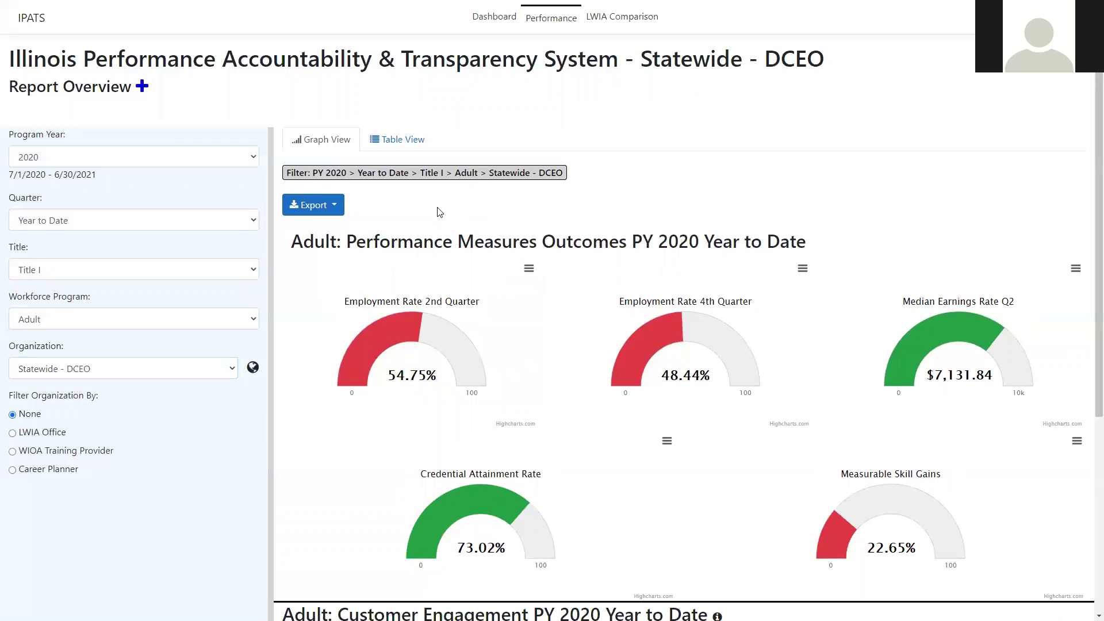
pyautogui.click(342, 213)
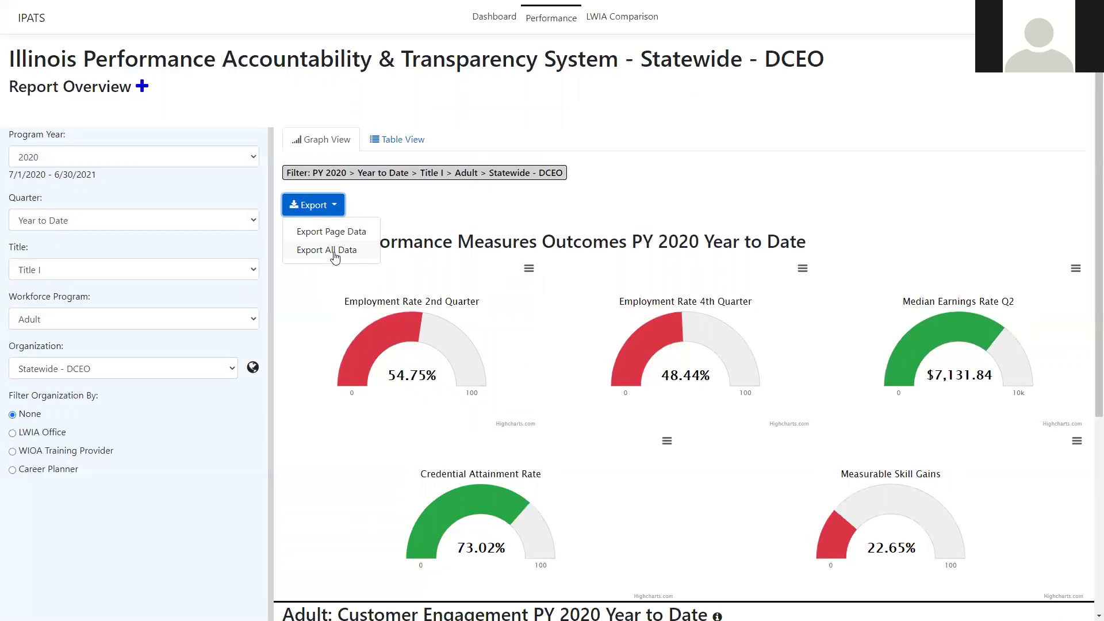
pyautogui.click(410, 225)
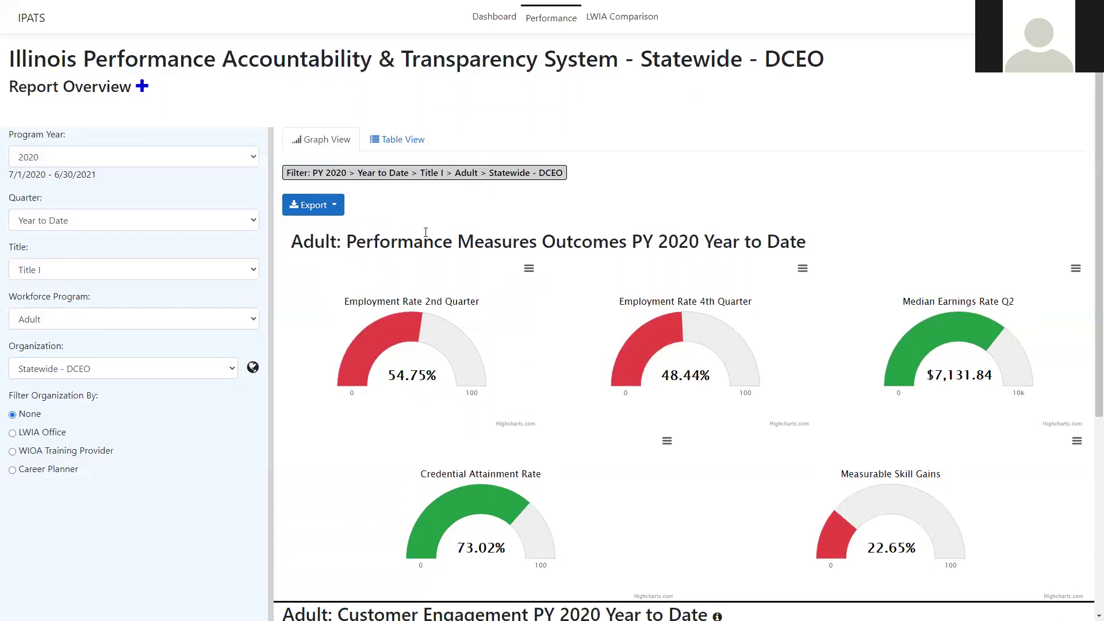
# - Show the statewide Adult performance measures as a table
pyautogui.click(403, 140)
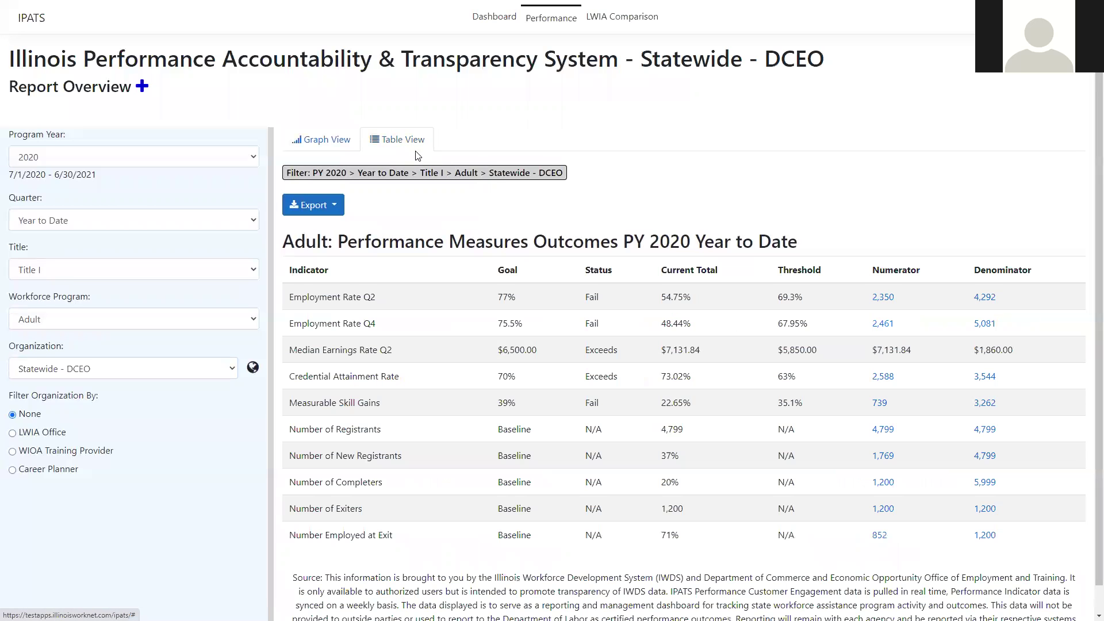